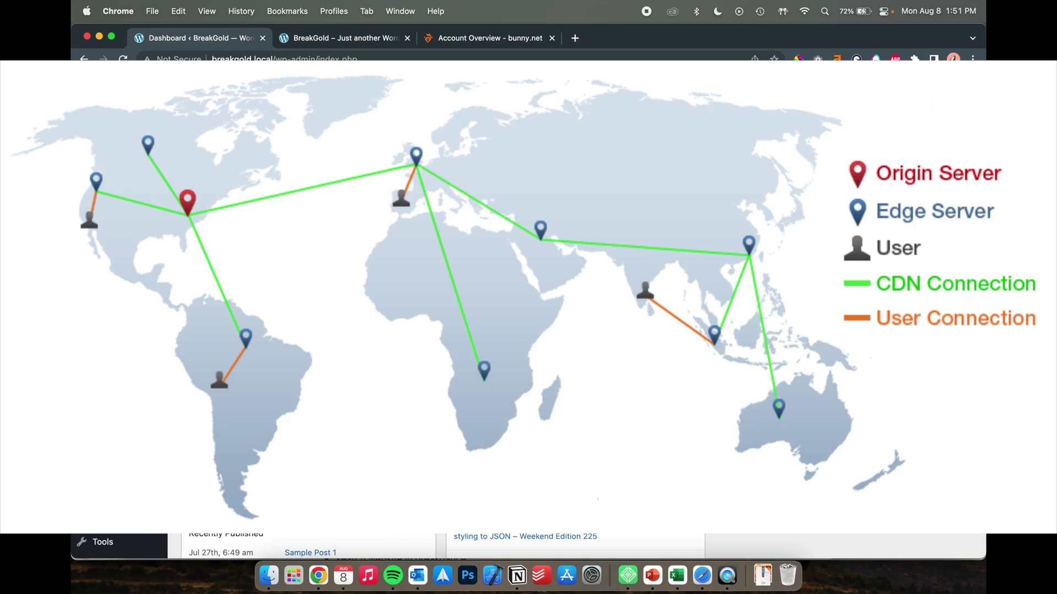
Switch to the bunny.net Account Overview tab showing usage stats and existing pull zones
{"action": "left_click", "coordinate": [488, 39]}
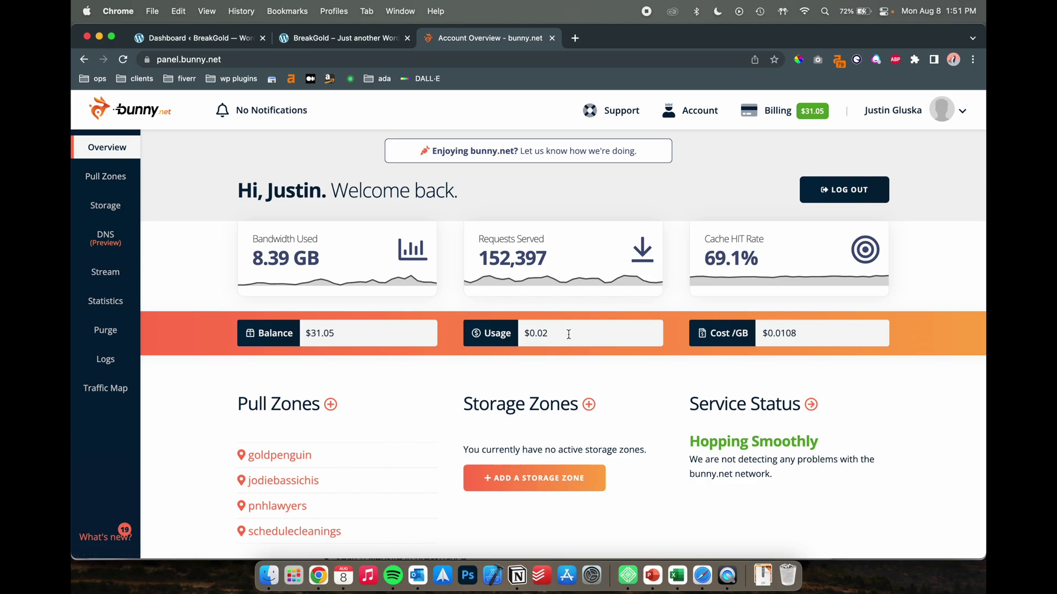
{"action": "left_click_drag", "start_coordinate": [570, 334], "coordinate": [517, 334]}
{"action": "left_click", "coordinate": [331, 406]}
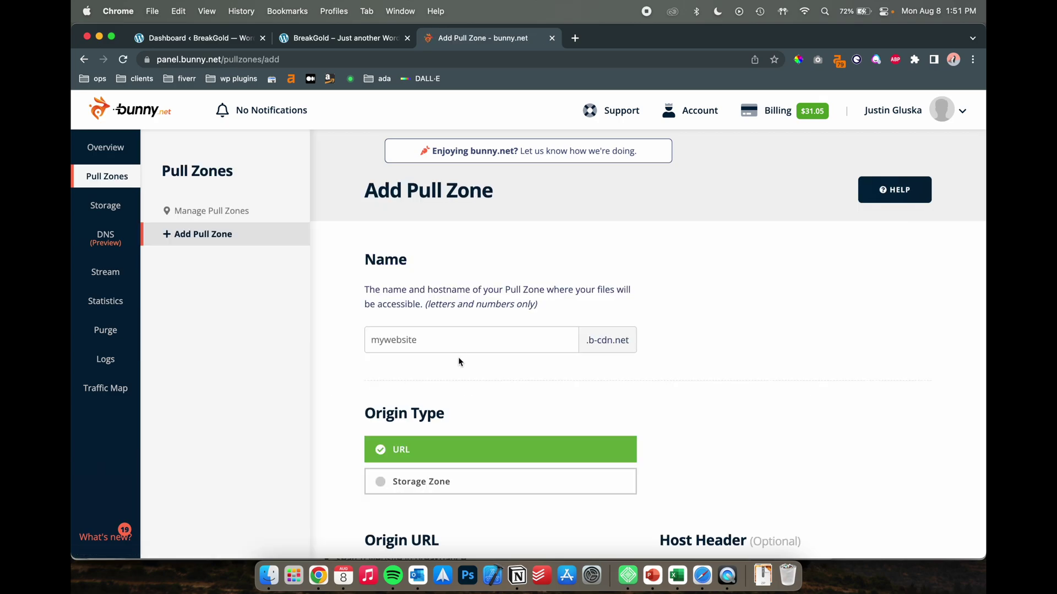
{"action": "left_click", "coordinate": [467, 341]}
{"action": "type", "text": "breakgold"}
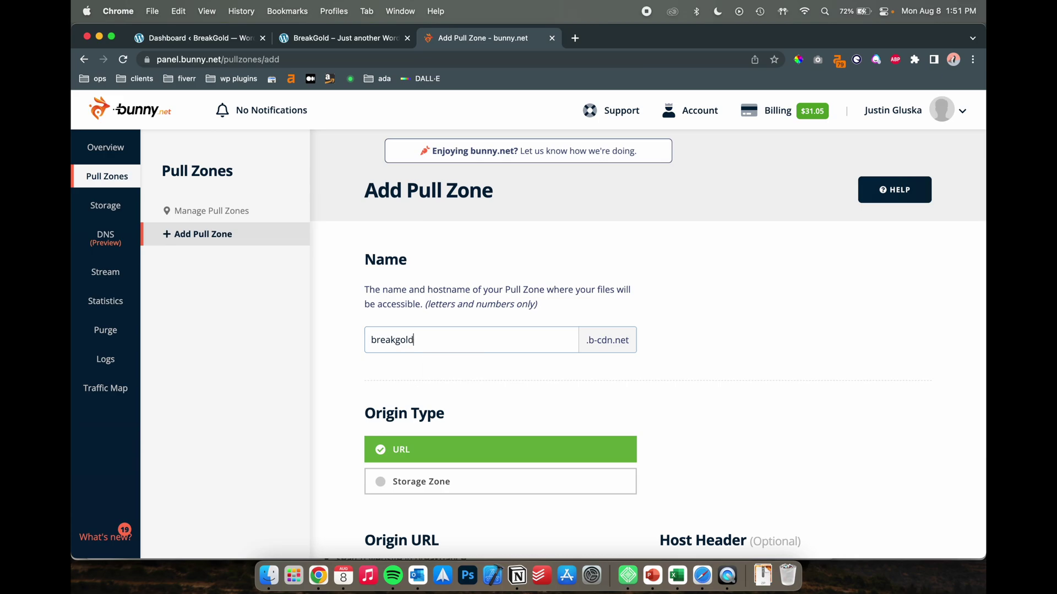
{"action": "scroll", "coordinate": [514, 295], "scroll_direction": "down", "scroll_amount": 2}
{"action": "scroll", "coordinate": [514, 295], "scroll_direction": "down", "scroll_amount": 5}
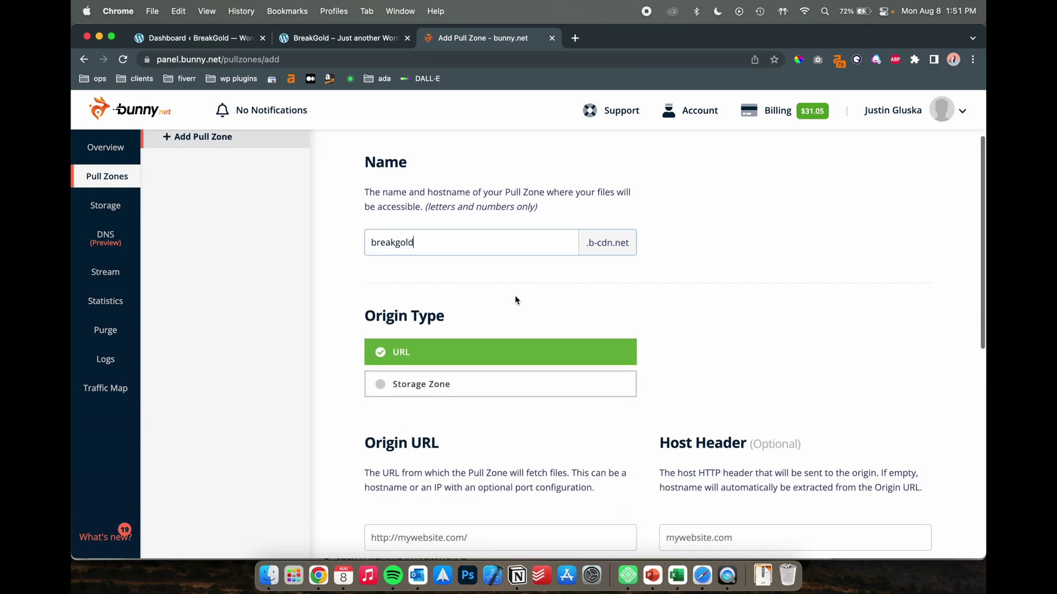
{"action": "left_click", "coordinate": [435, 429]}
{"action": "type", "text": "h"}
{"action": "type", "text": "ttps://breakdance"}
{"action": "key", "text": "BackSpace"}
{"action": "key", "text": "BackSpace"}
{"action": "key", "text": "BackSpace"}
{"action": "key", "text": "BackSpace"}
{"action": "key", "text": "BackSpace"}
{"action": "type", "text": "gold.local"}
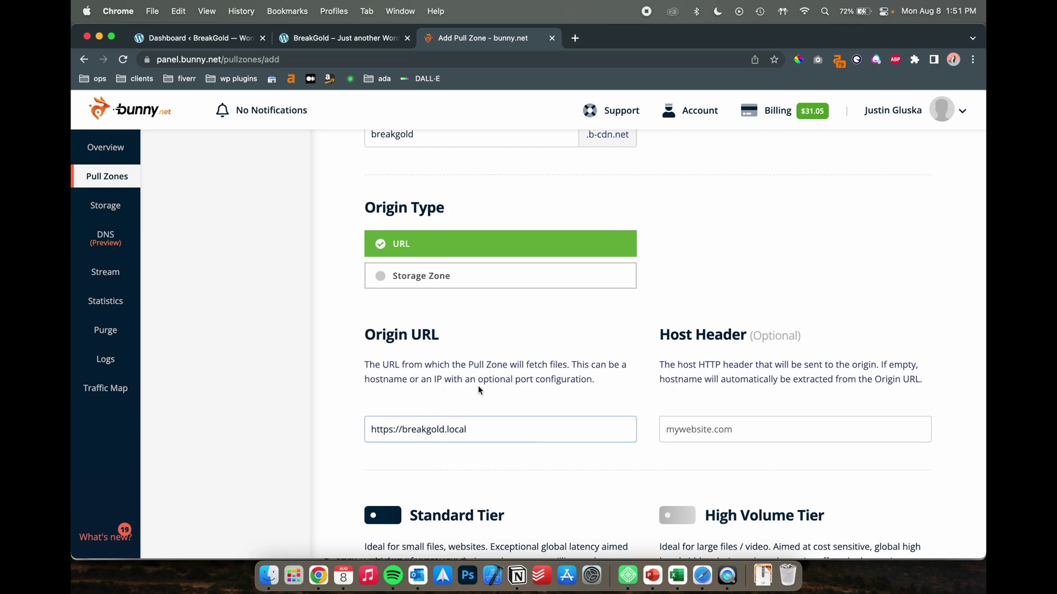
Review the pull zone form, then reload the BreakGold site to confirm its address
{"action": "scroll", "coordinate": [478, 391], "scroll_direction": "down", "scroll_amount": 1}
{"action": "left_click_drag", "start_coordinate": [465, 402], "coordinate": [358, 401]}
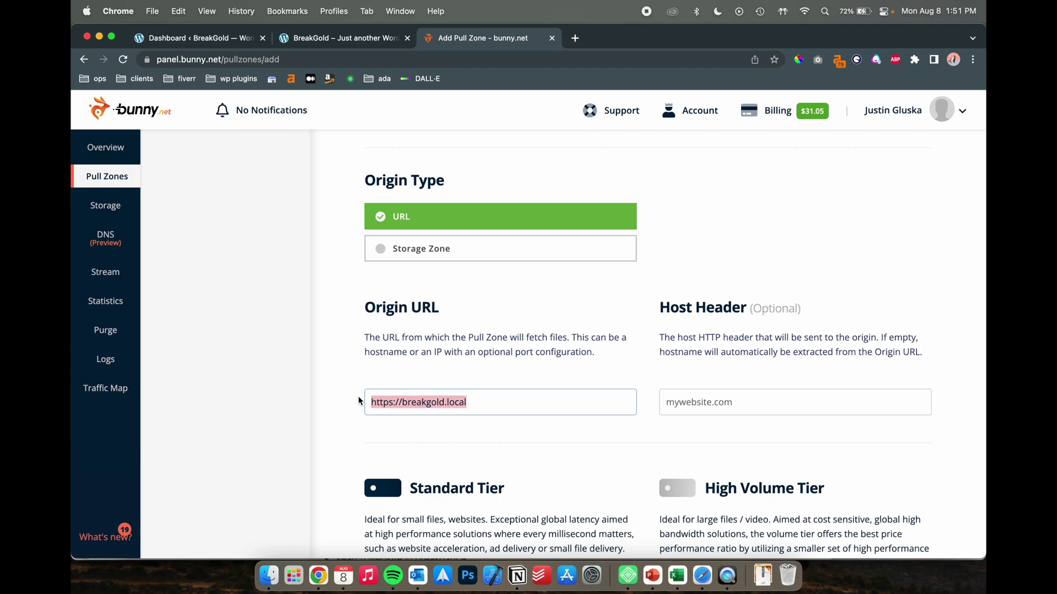
{"action": "scroll", "coordinate": [358, 399], "scroll_direction": "up", "scroll_amount": 3}
{"action": "scroll", "coordinate": [361, 394], "scroll_direction": "down", "scroll_amount": 4}
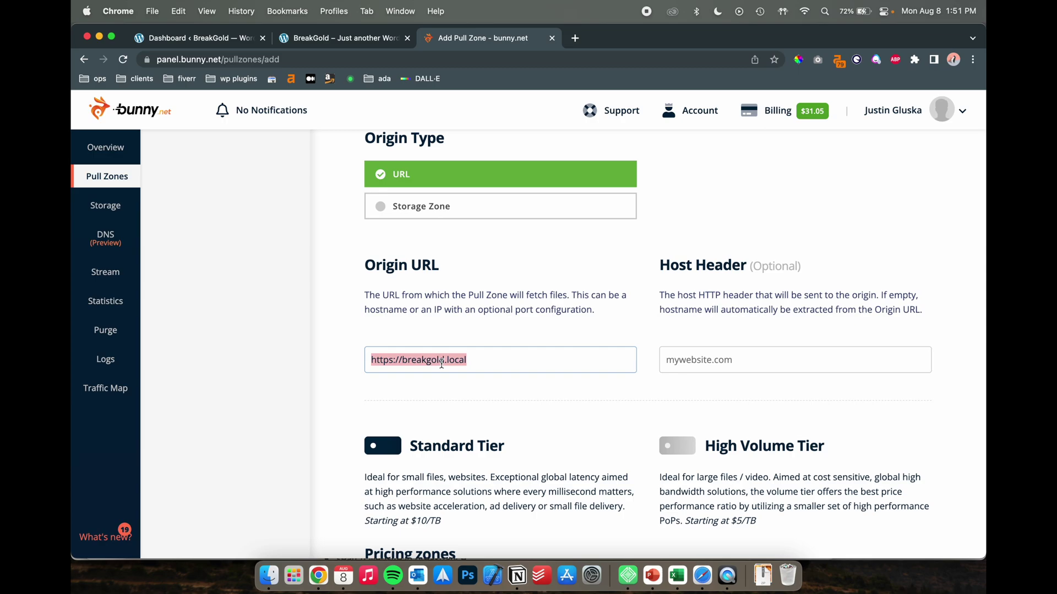
{"action": "key", "text": "super+2"}
{"action": "key", "text": "super+r"}
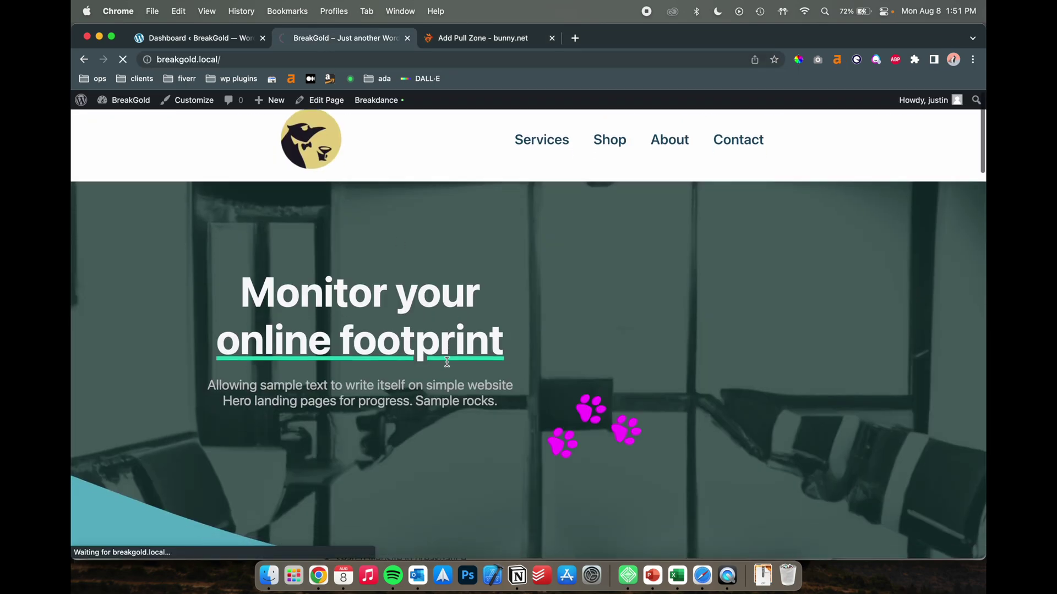
{"action": "scroll", "coordinate": [447, 361], "scroll_direction": "down", "scroll_amount": 10}
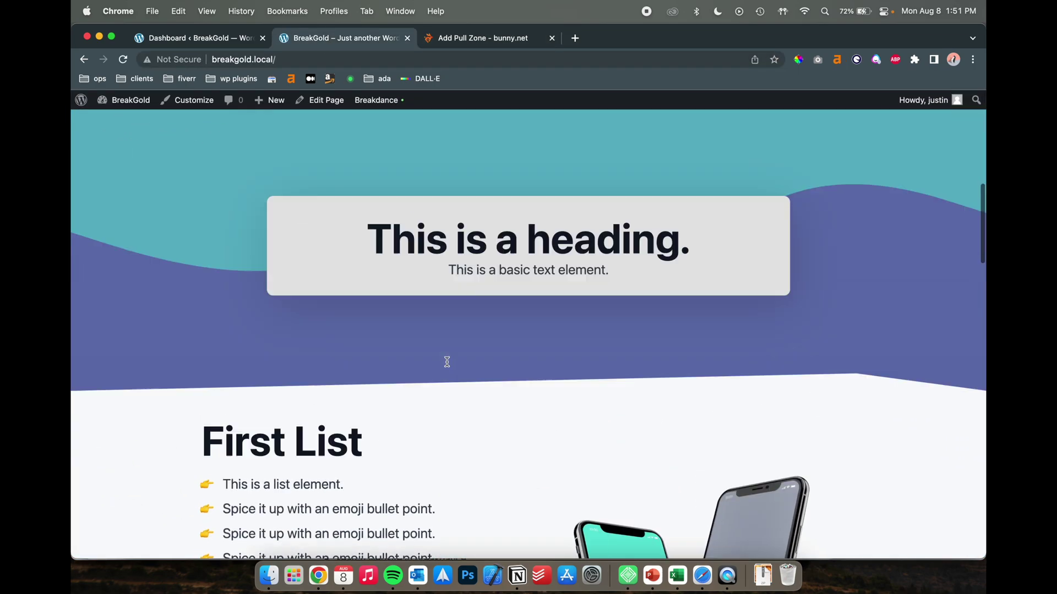
{"action": "scroll", "coordinate": [447, 361], "scroll_direction": "up", "scroll_amount": 10}
{"action": "key", "text": "super+3"}
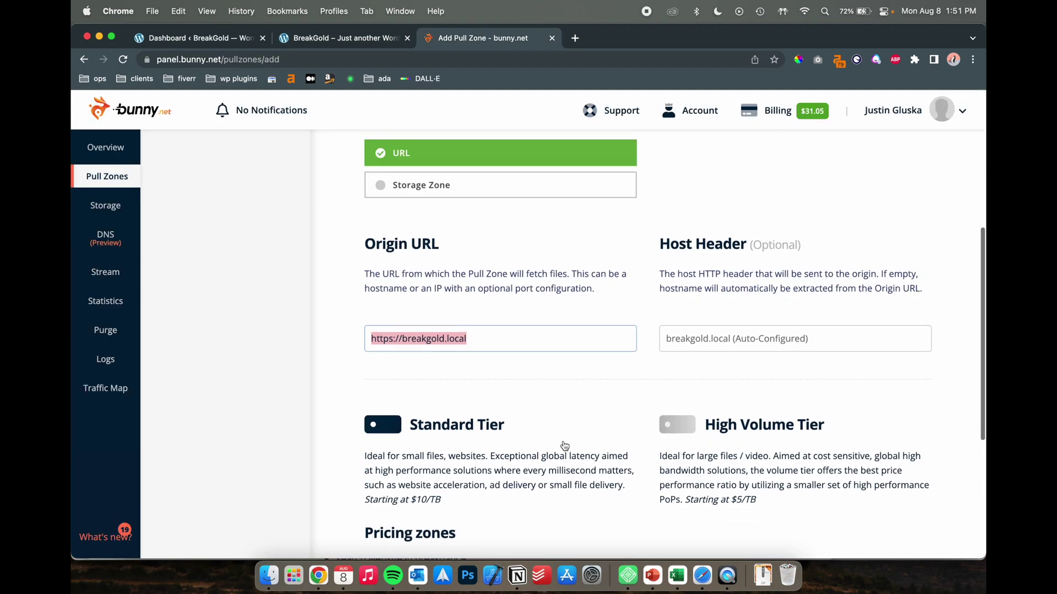
{"action": "scroll", "coordinate": [564, 446], "scroll_direction": "down", "scroll_amount": 3}
{"action": "scroll", "coordinate": [449, 297], "scroll_direction": "down", "scroll_amount": 3}
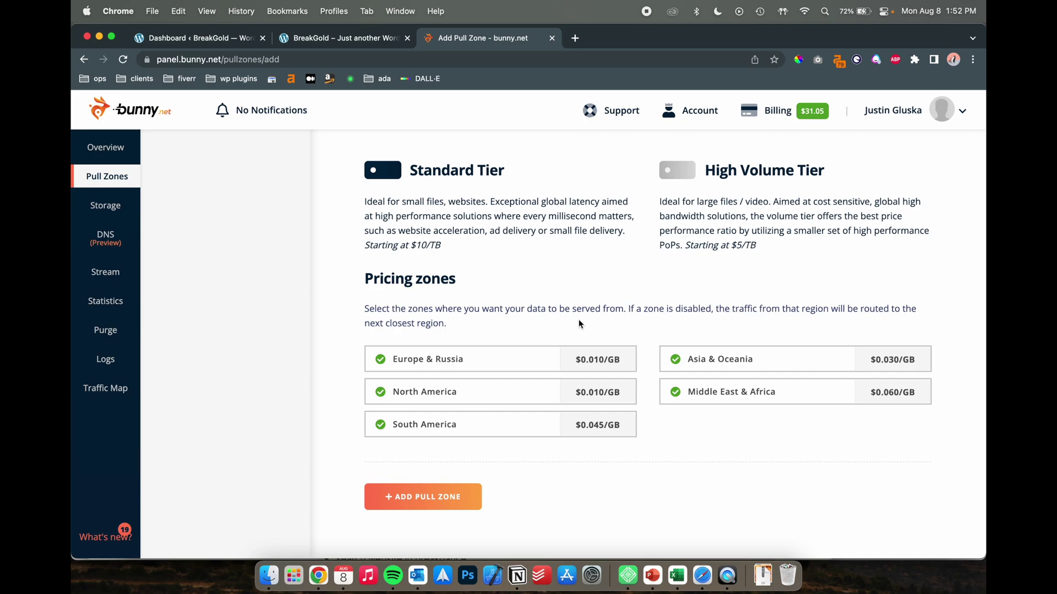
Toggle the four non-North-America pricing zones off, then back on
{"action": "left_click", "coordinate": [542, 358]}
{"action": "left_click", "coordinate": [537, 425]}
{"action": "left_click", "coordinate": [756, 392]}
{"action": "left_click", "coordinate": [747, 358]}
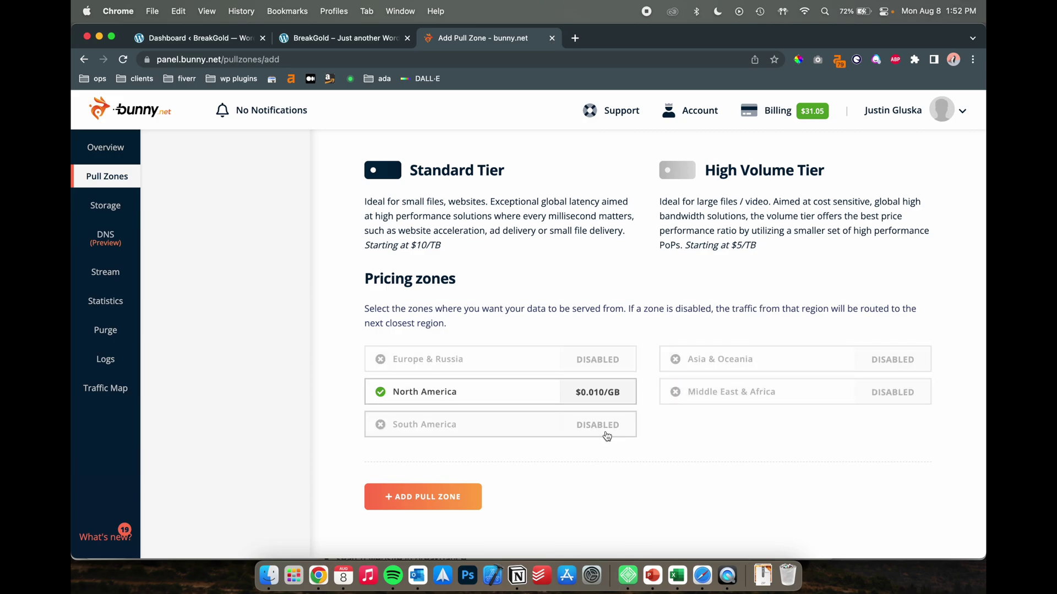
{"action": "left_click", "coordinate": [569, 429]}
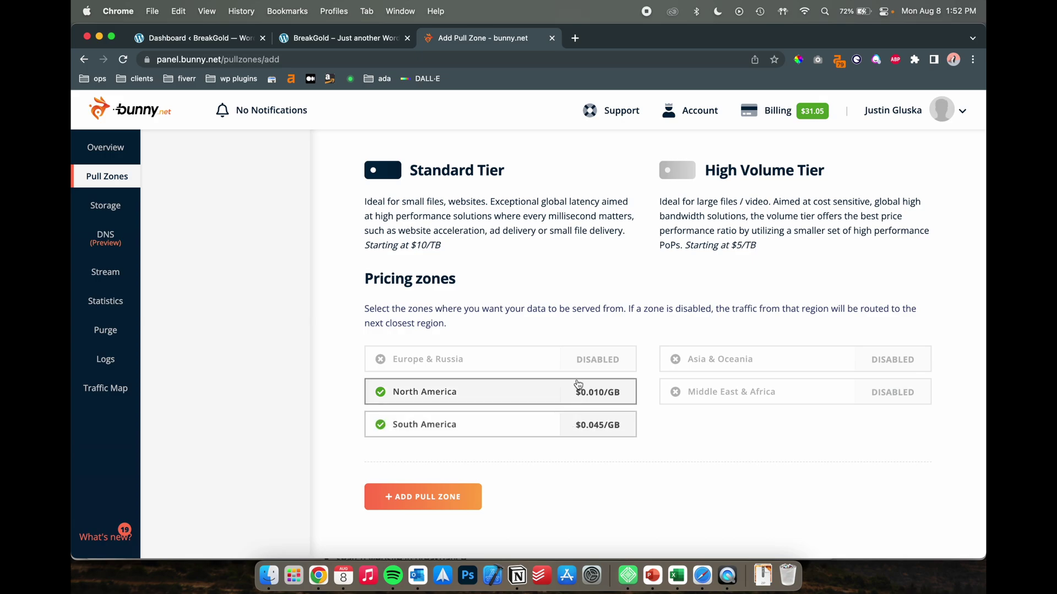
{"action": "left_click", "coordinate": [594, 361]}
{"action": "left_click", "coordinate": [685, 361]}
{"action": "left_click", "coordinate": [694, 388]}
Disable Middle East & Africa, Asia & Oceania, Europe & Russia and South America, then create the zone
{"action": "left_click", "coordinate": [694, 388]}
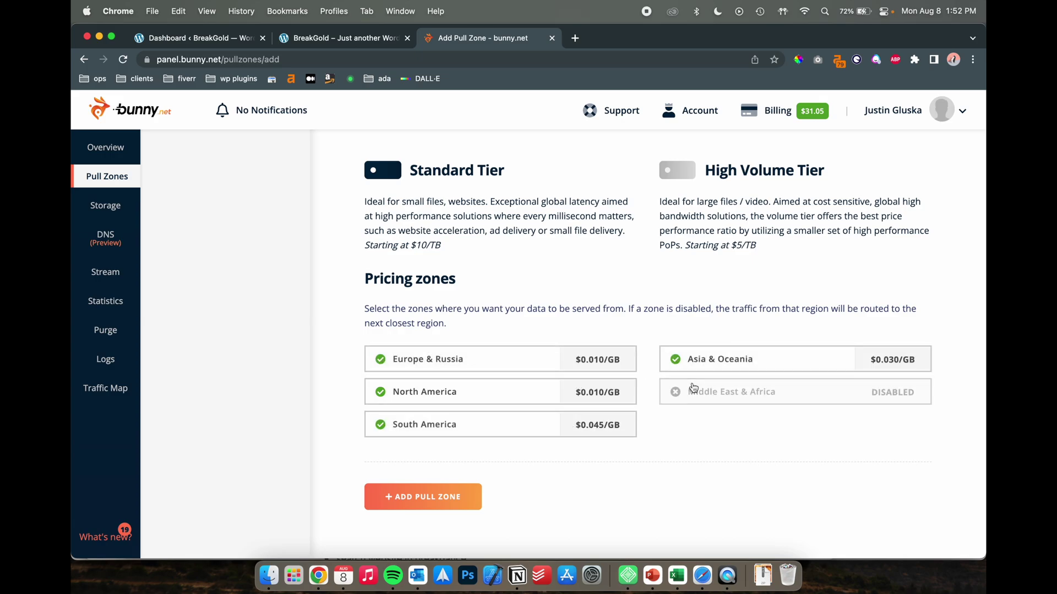
{"action": "left_click", "coordinate": [688, 360]}
{"action": "left_click", "coordinate": [547, 359]}
{"action": "left_click", "coordinate": [545, 427]}
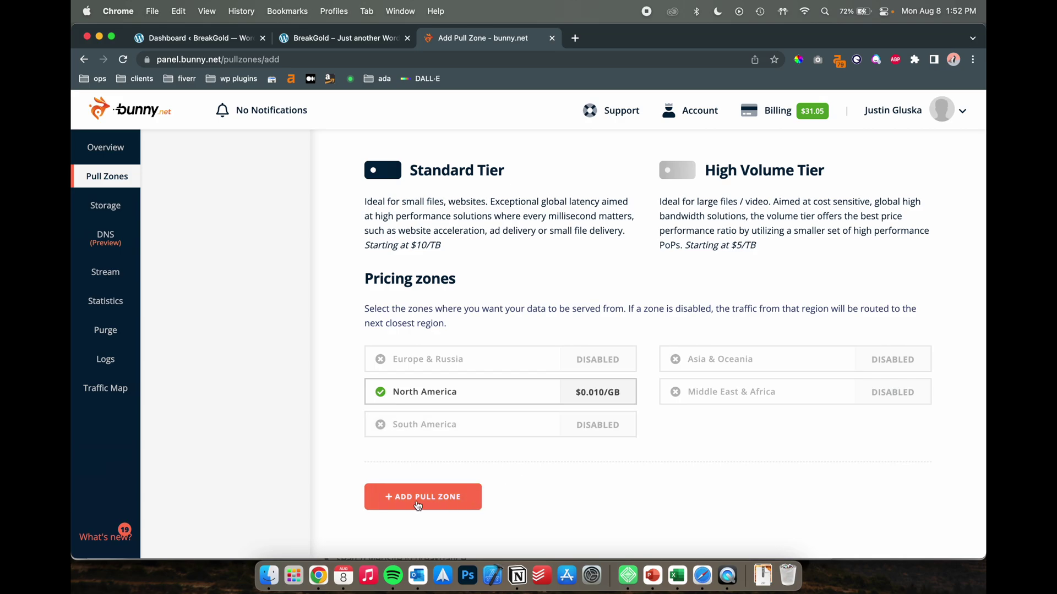
{"action": "left_click", "coordinate": [432, 499]}
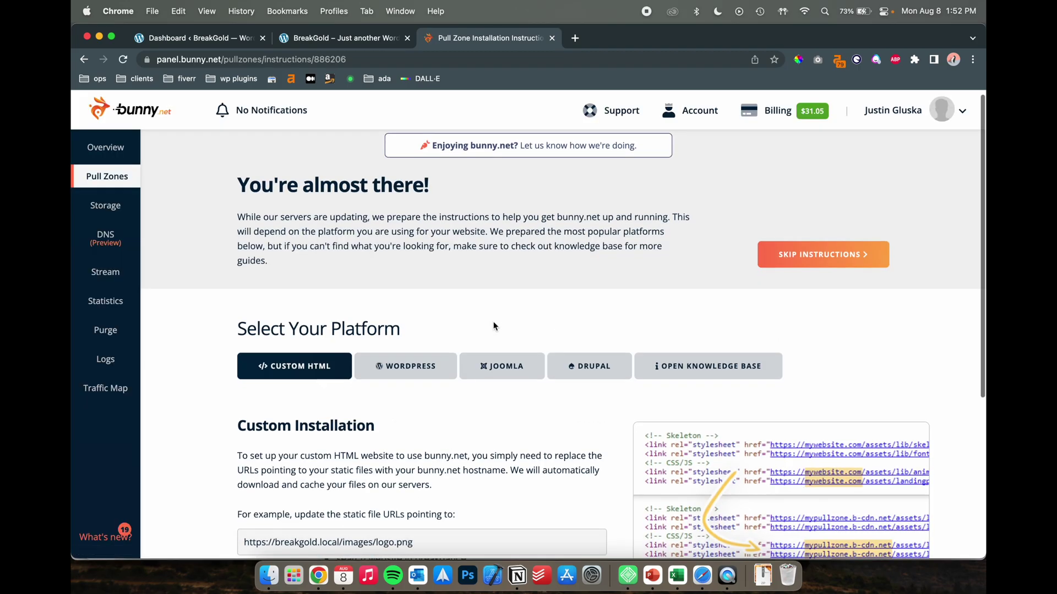
Show the WordPress setup instructions and select the pull zone name breakgold
{"action": "scroll", "coordinate": [492, 325], "scroll_direction": "down", "scroll_amount": 3}
{"action": "scroll", "coordinate": [493, 323], "scroll_direction": "up", "scroll_amount": 3}
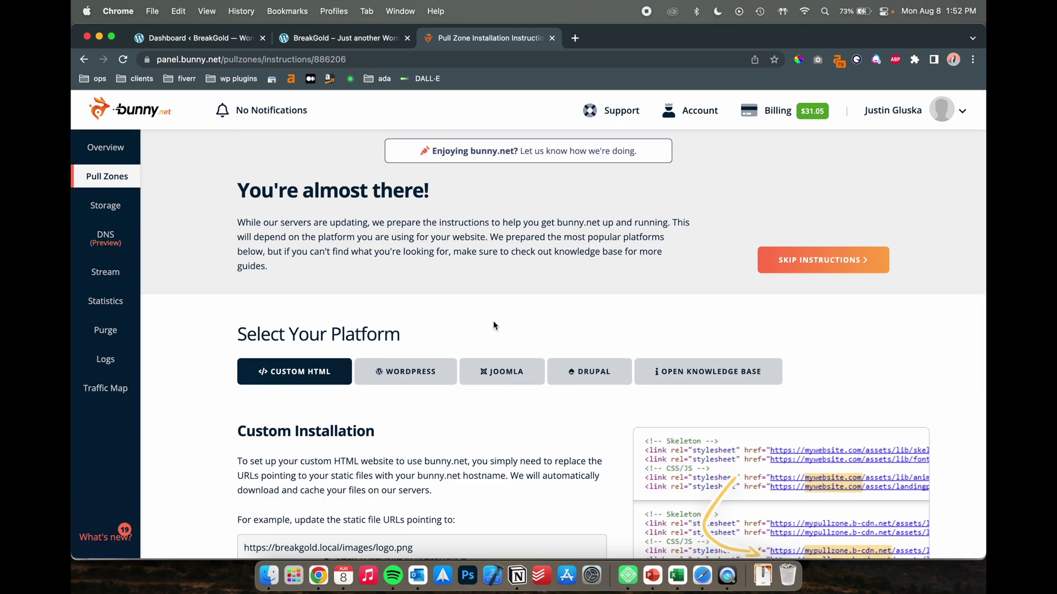
{"action": "left_click", "coordinate": [413, 377]}
{"action": "scroll", "coordinate": [413, 378], "scroll_direction": "down", "scroll_amount": 2}
{"action": "double_click", "coordinate": [354, 441]}
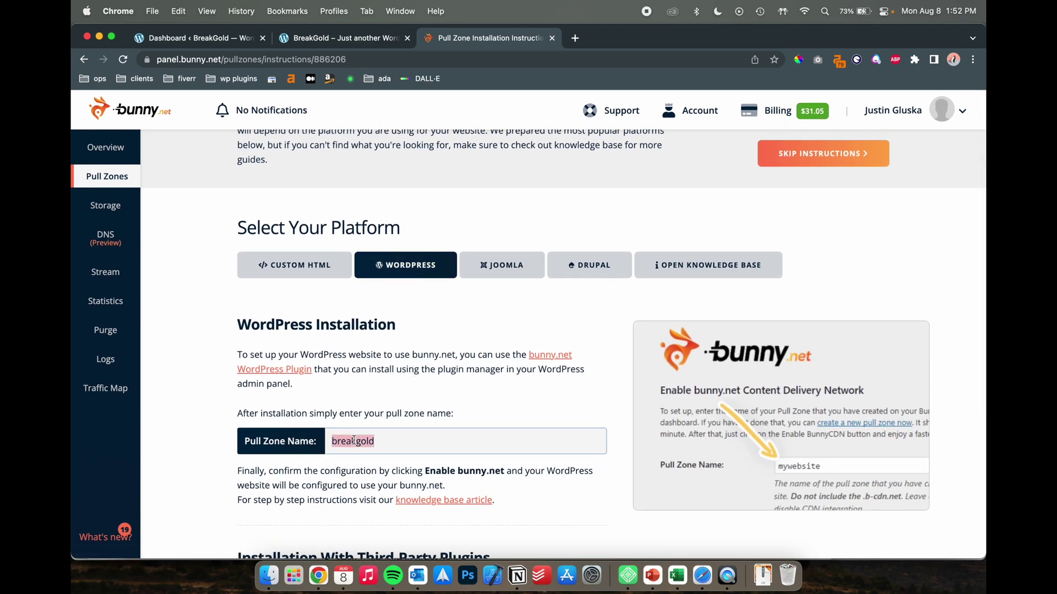
{"action": "scroll", "coordinate": [358, 442], "scroll_direction": "down", "scroll_amount": 1}
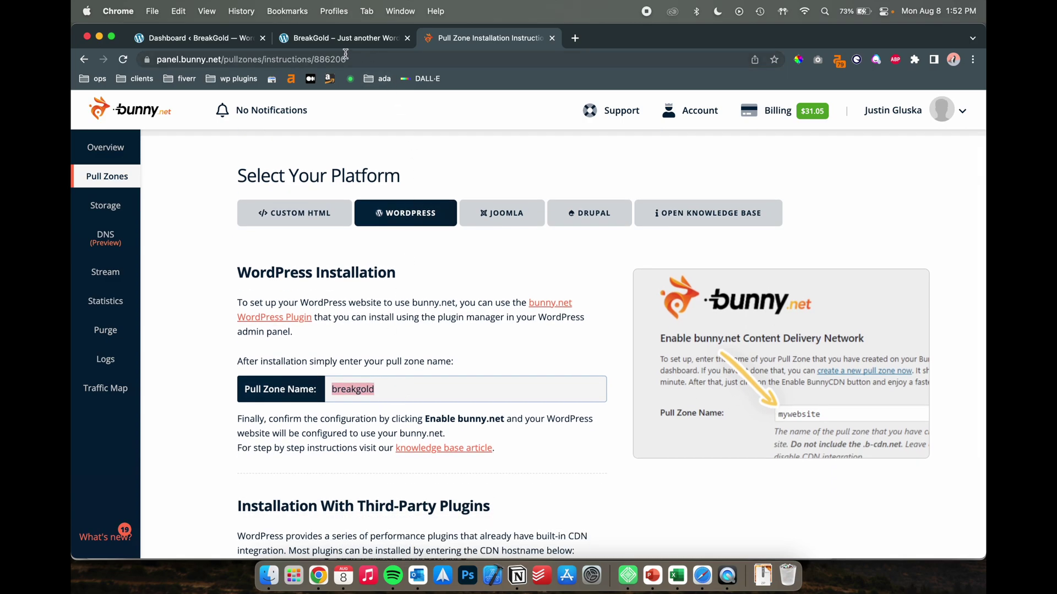
Search WordPress Add Plugins for 'bunny' and confirm the bunny.net CDN plugin is Active
{"action": "left_click", "coordinate": [234, 40]}
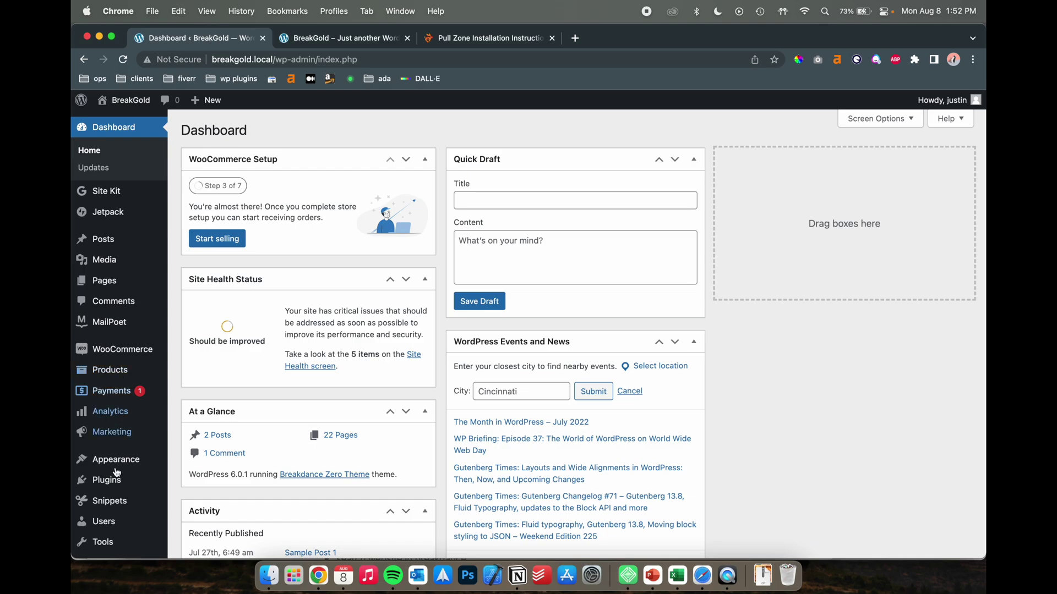
{"action": "scroll", "coordinate": [110, 495], "scroll_direction": "down", "scroll_amount": 3}
{"action": "mouse_move", "coordinate": [126, 497]}
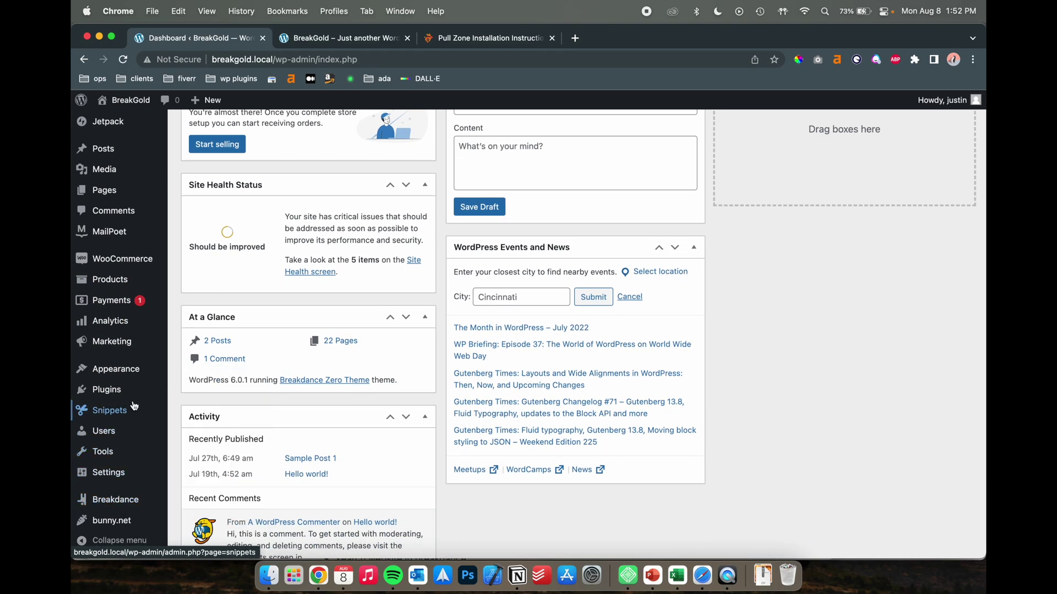
{"action": "mouse_move", "coordinate": [113, 389]}
{"action": "left_click", "coordinate": [202, 415]}
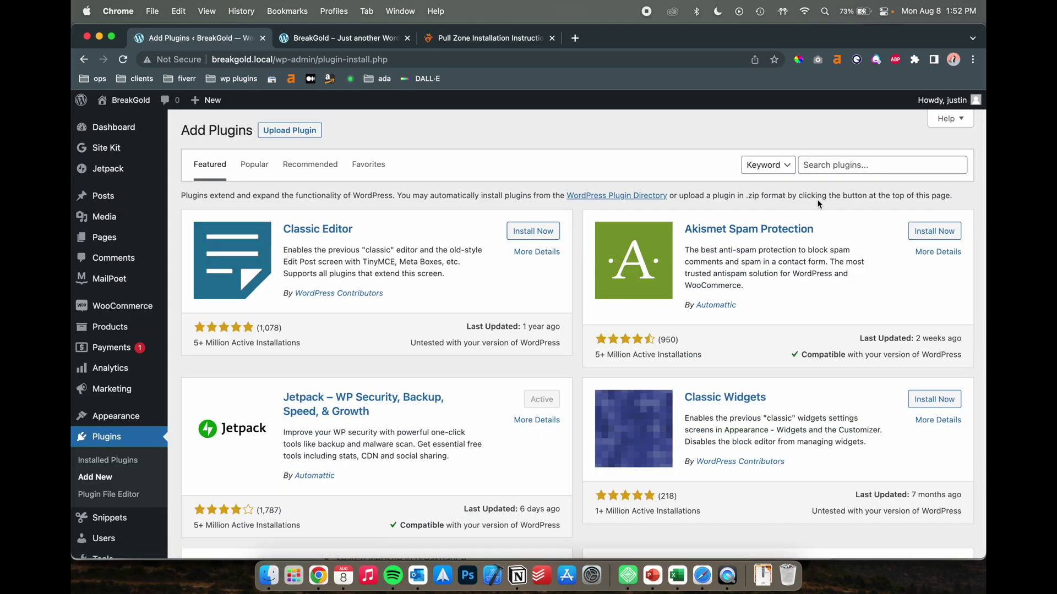
{"action": "left_click", "coordinate": [848, 165]}
{"action": "type", "text": "bunny"}
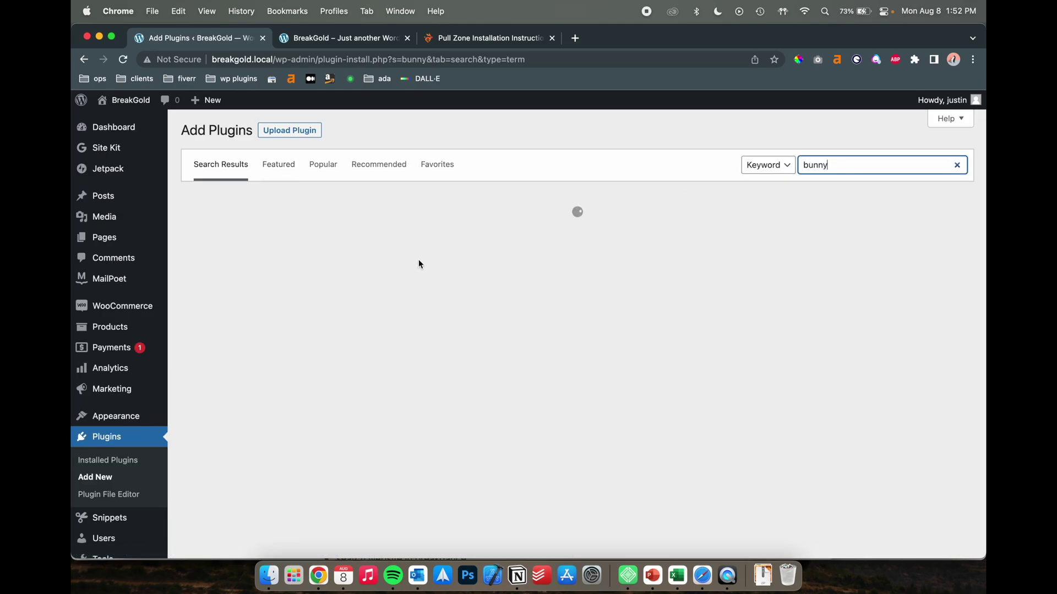
{"action": "scroll", "coordinate": [414, 311], "scroll_direction": "down", "scroll_amount": 1}
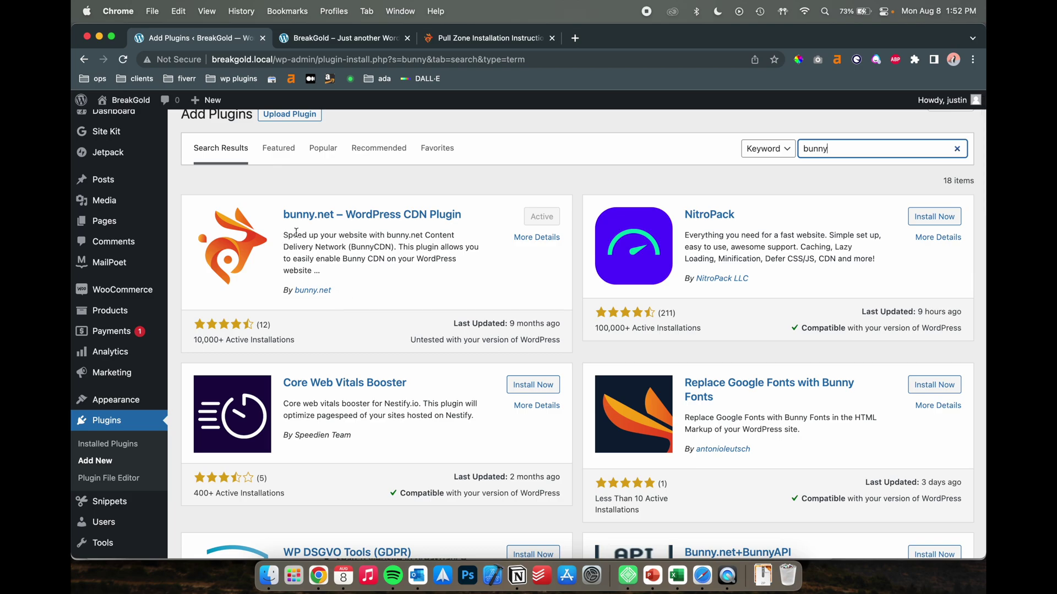
{"action": "scroll", "coordinate": [330, 247], "scroll_direction": "down", "scroll_amount": 2}
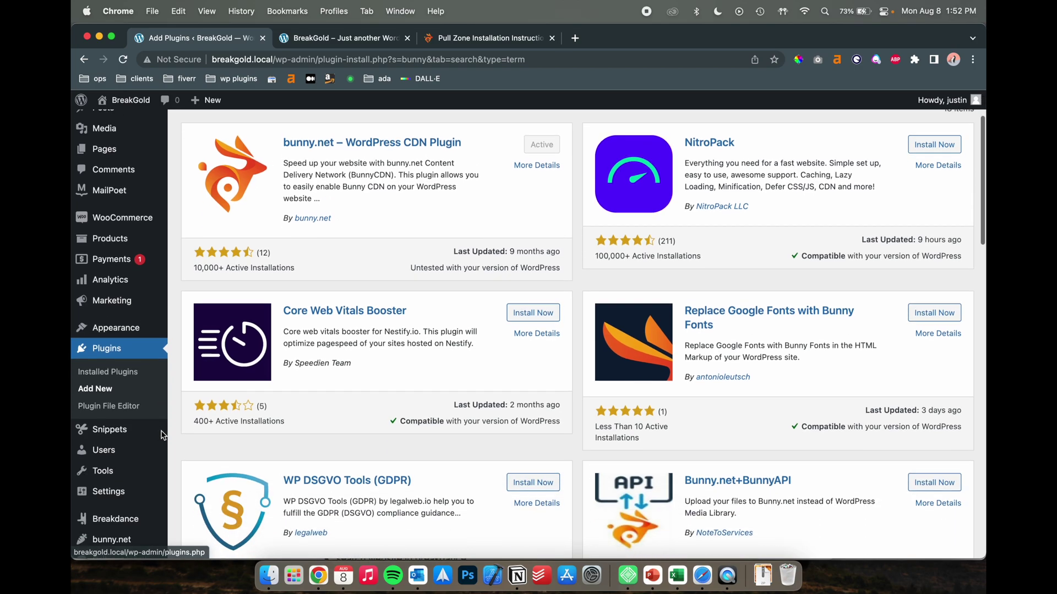
{"action": "scroll", "coordinate": [308, 271], "scroll_direction": "up", "scroll_amount": 3}
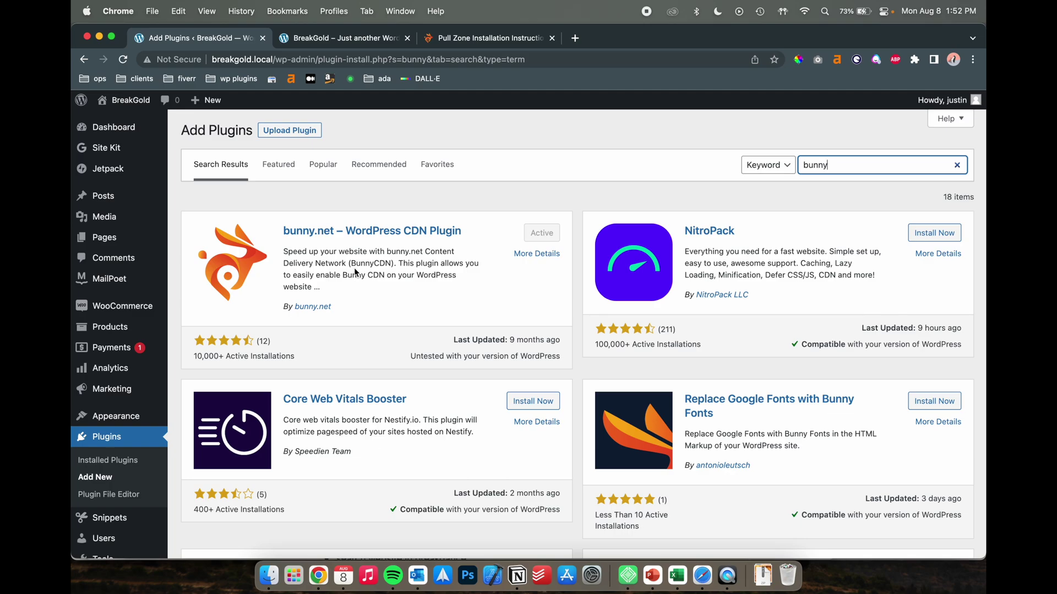
{"action": "scroll", "coordinate": [354, 267], "scroll_direction": "down", "scroll_amount": 5}
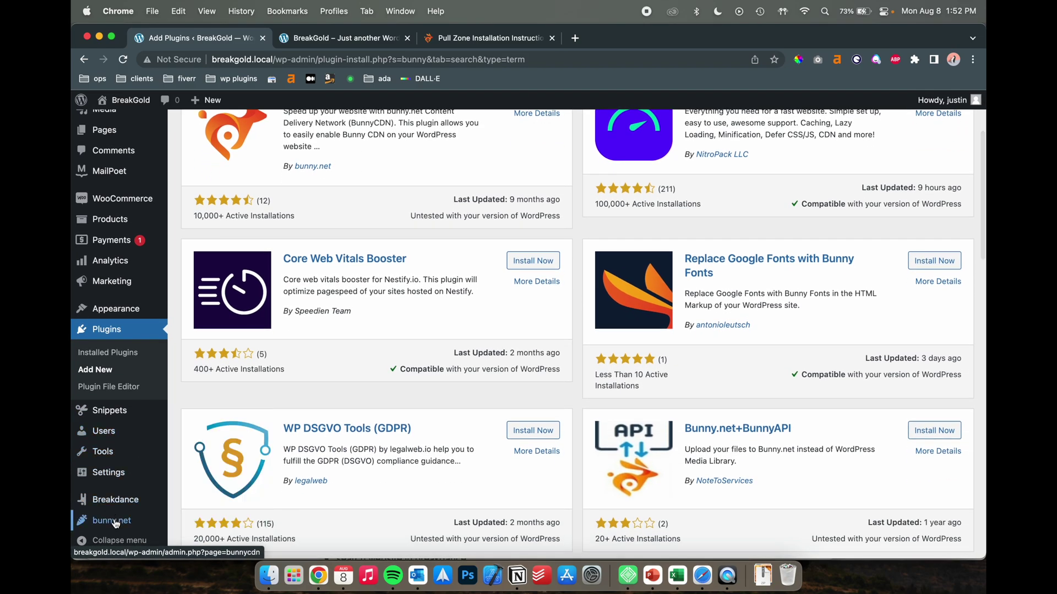
Enter breakgold as the pull zone name in the bunny.net plugin and enable the CDN
{"action": "left_click", "coordinate": [112, 521]}
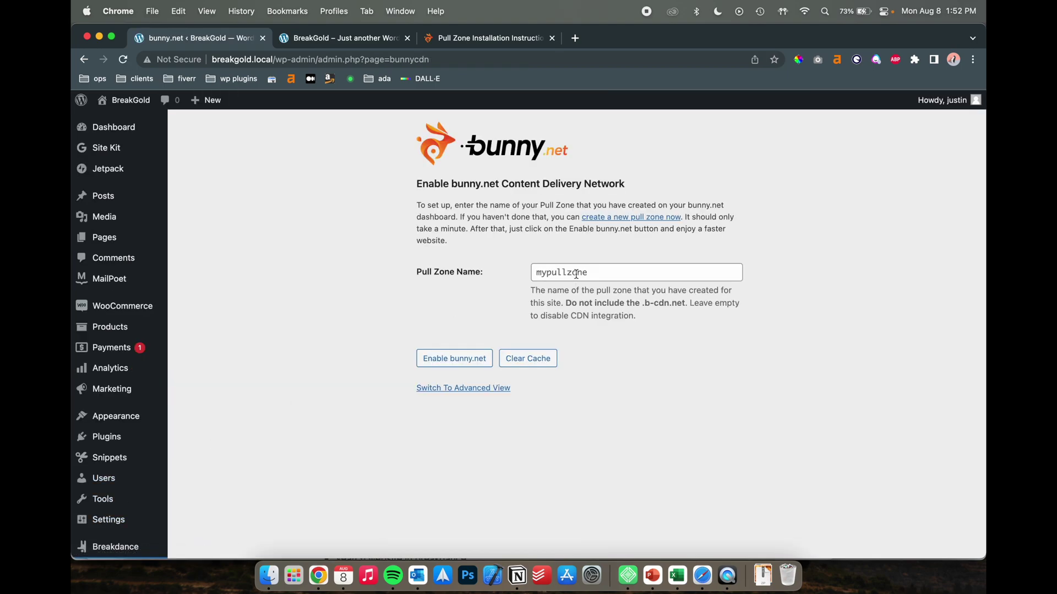
{"action": "left_click", "coordinate": [574, 272]}
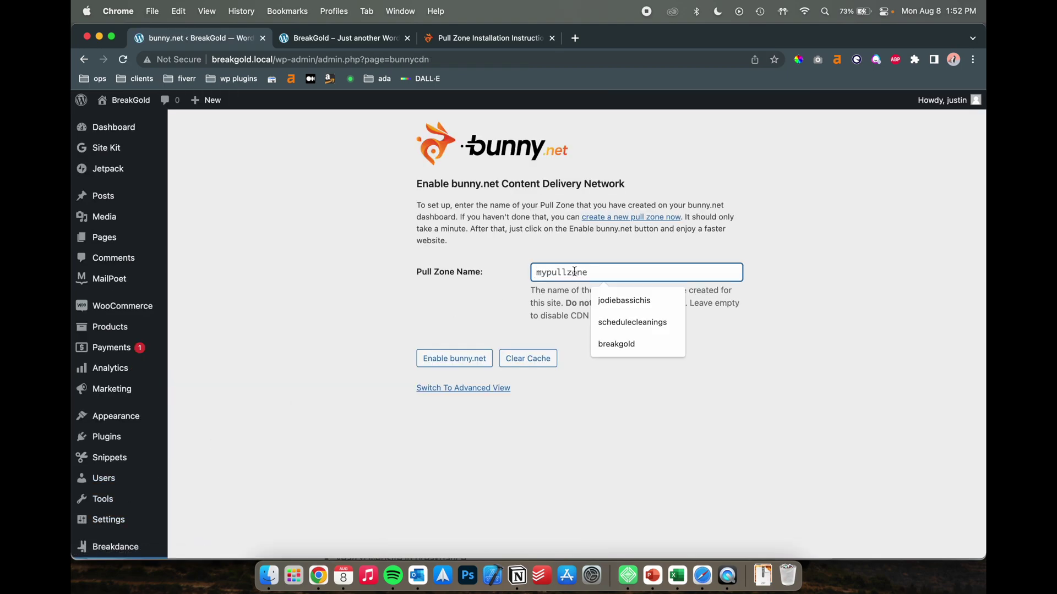
{"action": "key", "text": "Up"}
{"action": "key", "text": "Return"}
{"action": "double_click", "coordinate": [626, 276]}
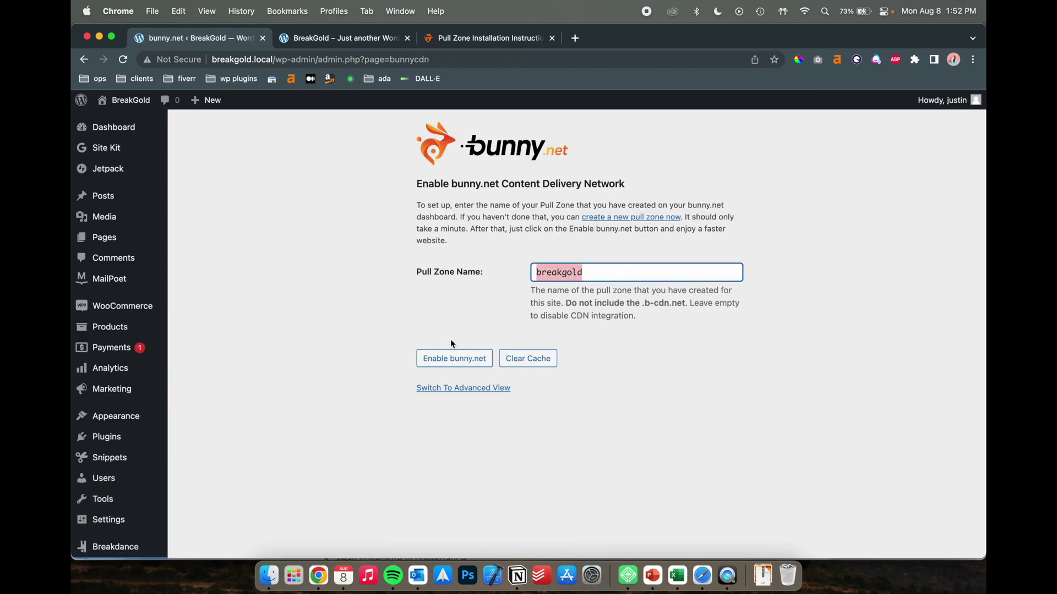
{"action": "left_click", "coordinate": [446, 359]}
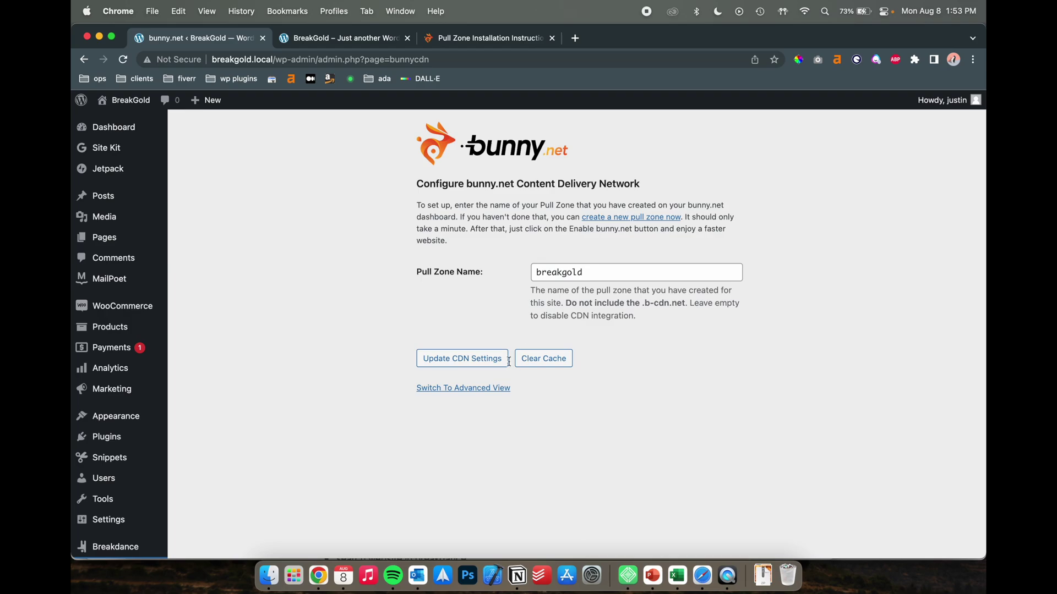
In the advanced view, check the Site URL and the CDN domain breakgold.b-cdn.net
{"action": "left_click", "coordinate": [484, 388]}
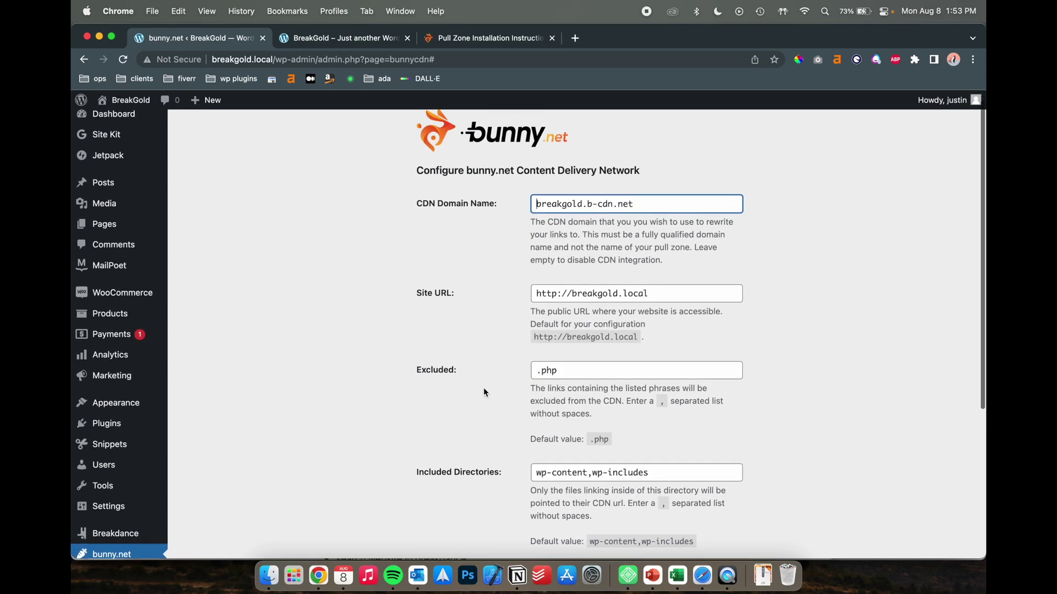
{"action": "key", "text": "Tab"}
{"action": "key", "text": "Tab"}
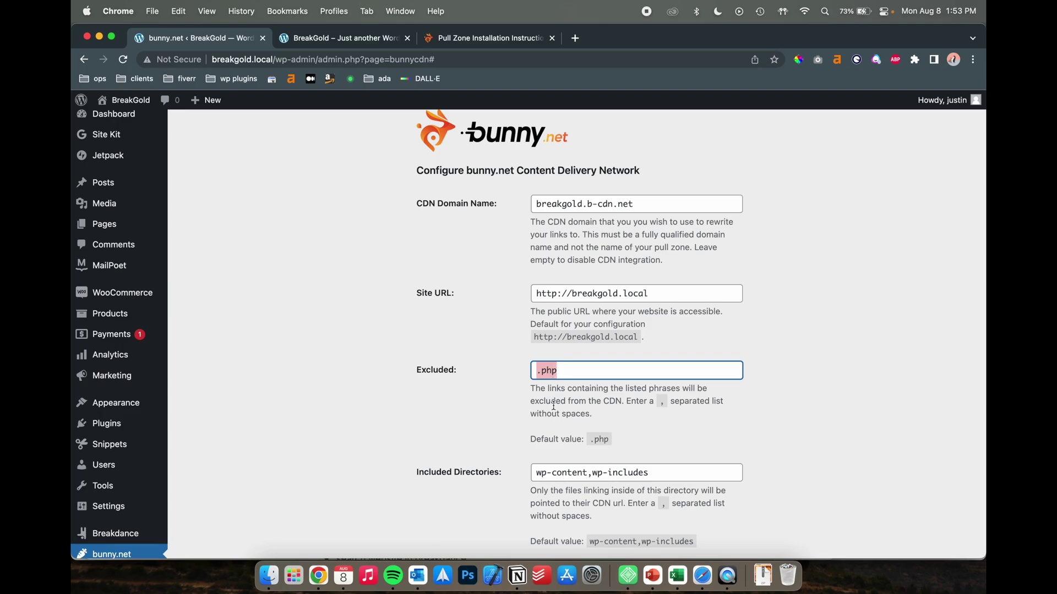
{"action": "scroll", "coordinate": [554, 406], "scroll_direction": "down", "scroll_amount": 3}
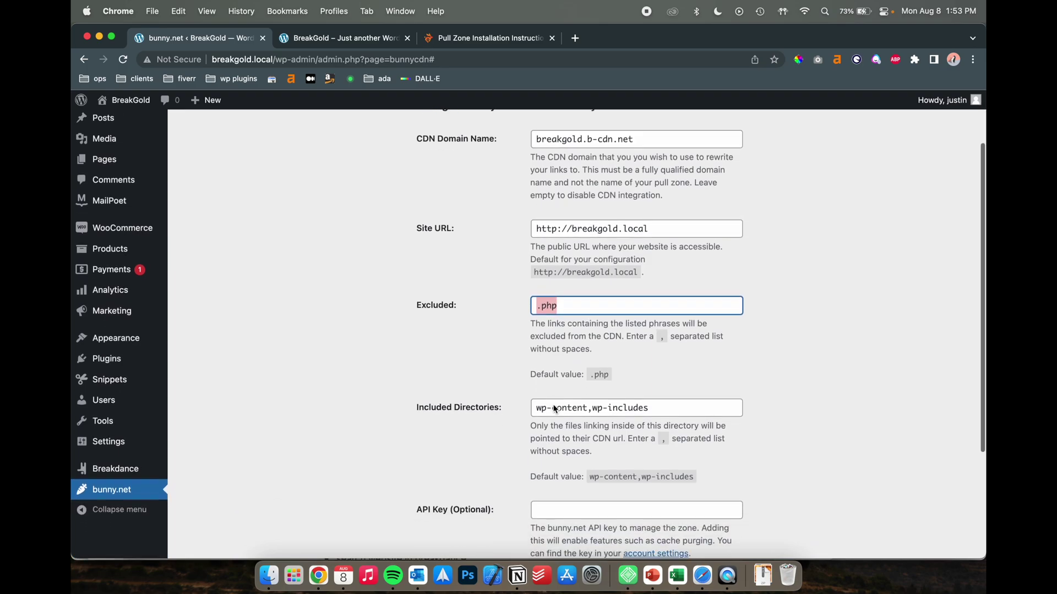
{"action": "triple_click", "coordinate": [491, 189]}
{"action": "triple_click", "coordinate": [550, 196]}
{"action": "scroll", "coordinate": [550, 210], "scroll_direction": "up", "scroll_amount": 4}
{"action": "triple_click", "coordinate": [550, 210]}
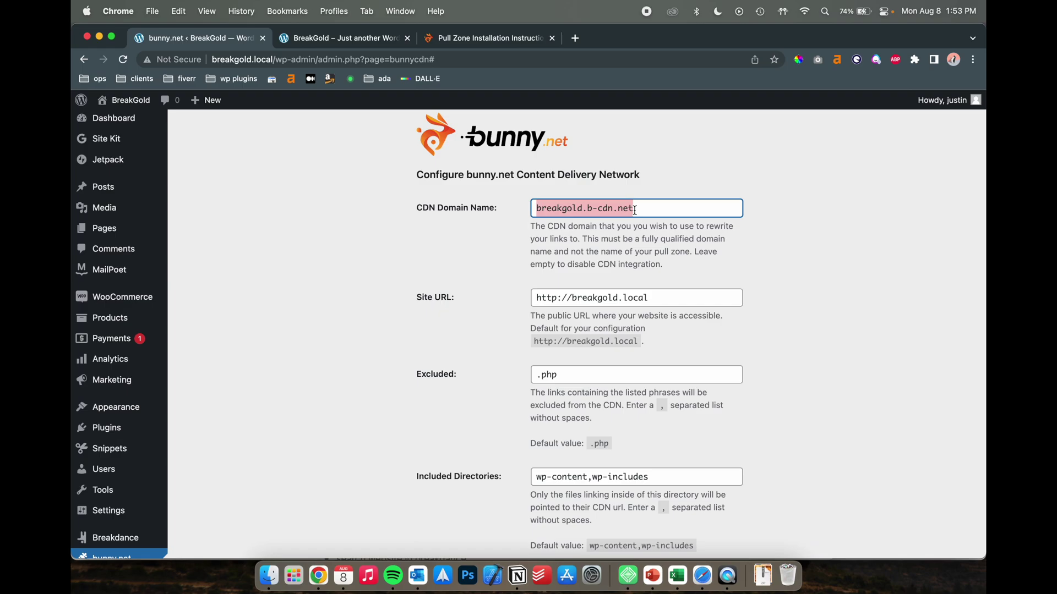
{"action": "left_click", "coordinate": [573, 230]}
{"action": "scroll", "coordinate": [567, 231], "scroll_direction": "down", "scroll_amount": 4}
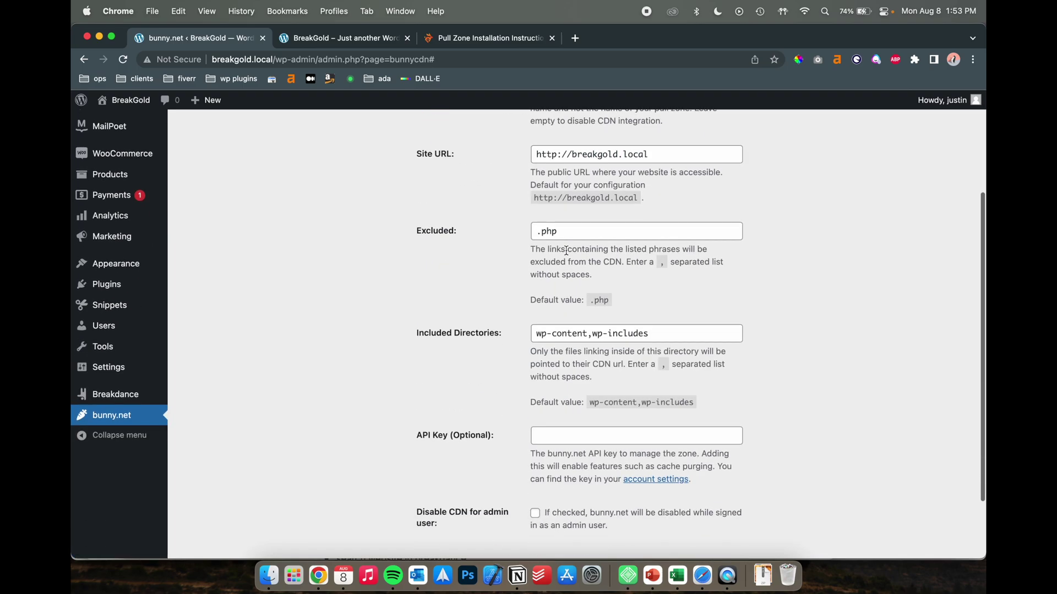
{"action": "scroll", "coordinate": [550, 231], "scroll_direction": "up", "scroll_amount": 5}
{"action": "left_click_drag", "start_coordinate": [537, 218], "coordinate": [582, 218]}
{"action": "scroll", "coordinate": [611, 234], "scroll_direction": "down", "scroll_amount": 5}
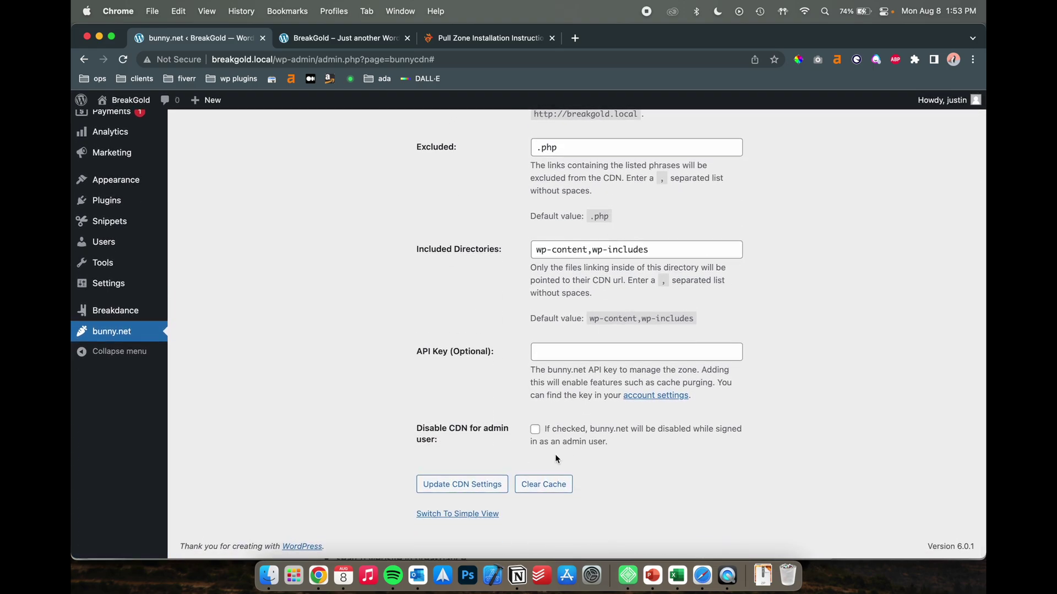
Turn Disable CDN for admin user on, read its explanation, then turn it back off
{"action": "left_click", "coordinate": [534, 429]}
{"action": "left_click_drag", "start_coordinate": [545, 429], "coordinate": [608, 443]}
{"action": "left_click", "coordinate": [608, 442]}
{"action": "left_click", "coordinate": [536, 434]}
Save the CDN settings and reload the BreakGold homepage
{"action": "left_click", "coordinate": [464, 491]}
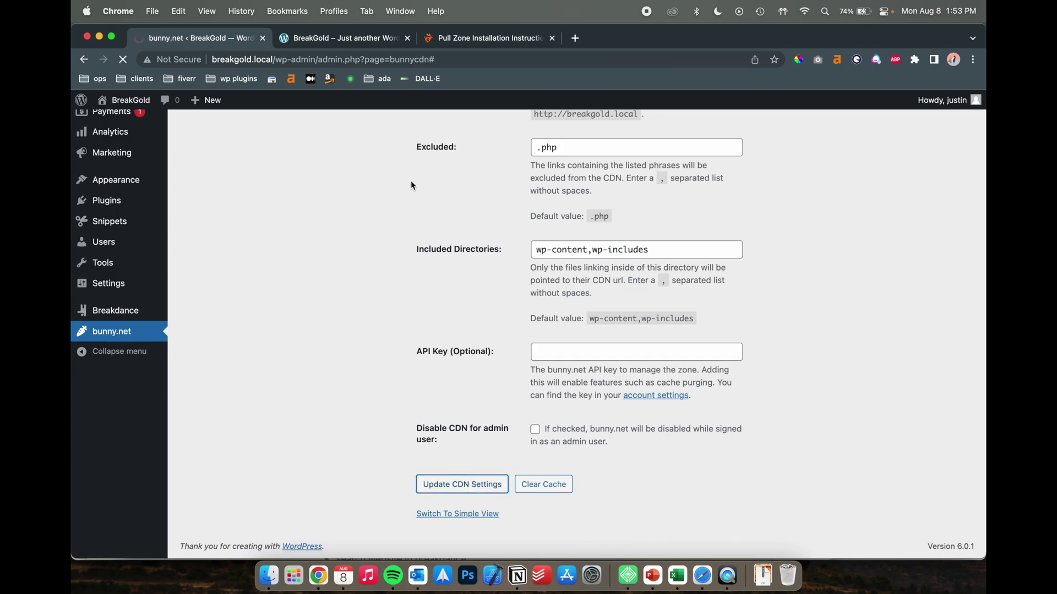
{"action": "left_click", "coordinate": [344, 38]}
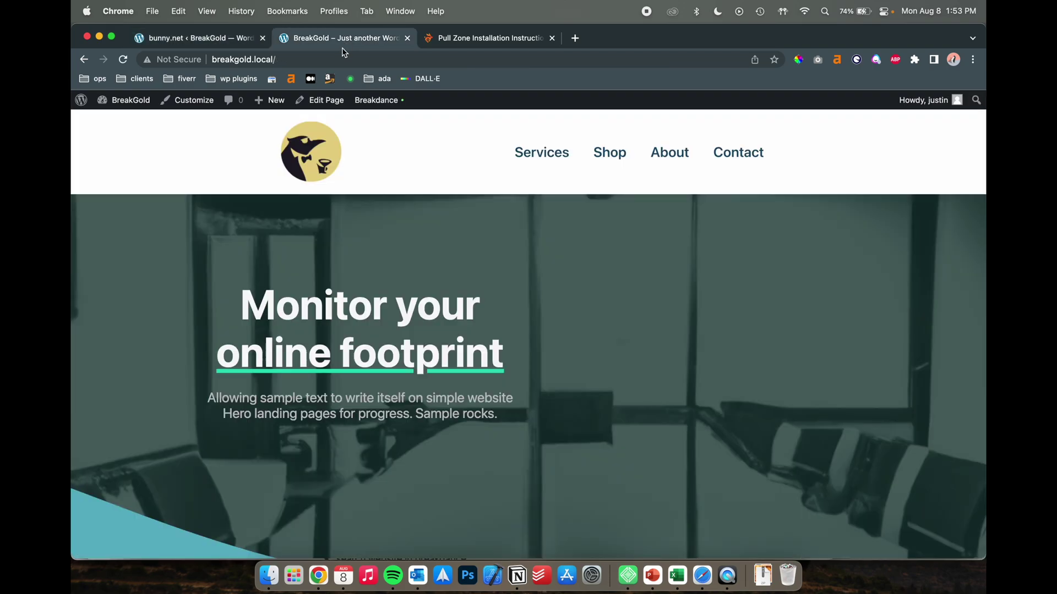
{"action": "key", "text": "super+l"}
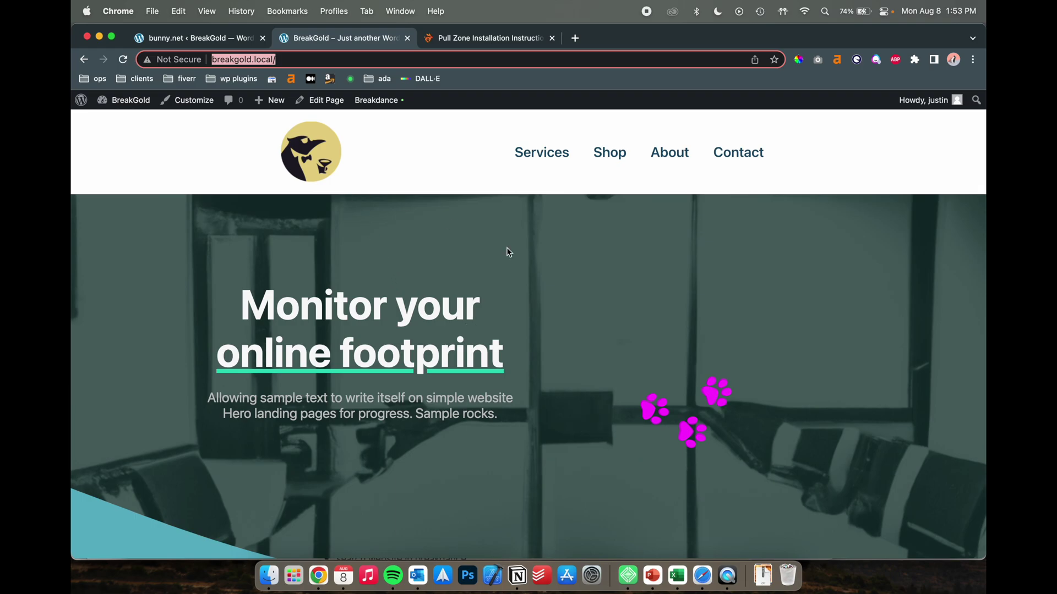
{"action": "scroll", "coordinate": [431, 398], "scroll_direction": "down", "scroll_amount": 5}
{"action": "scroll", "coordinate": [431, 398], "scroll_direction": "down", "scroll_amount": 3}
{"action": "key", "text": "Return"}
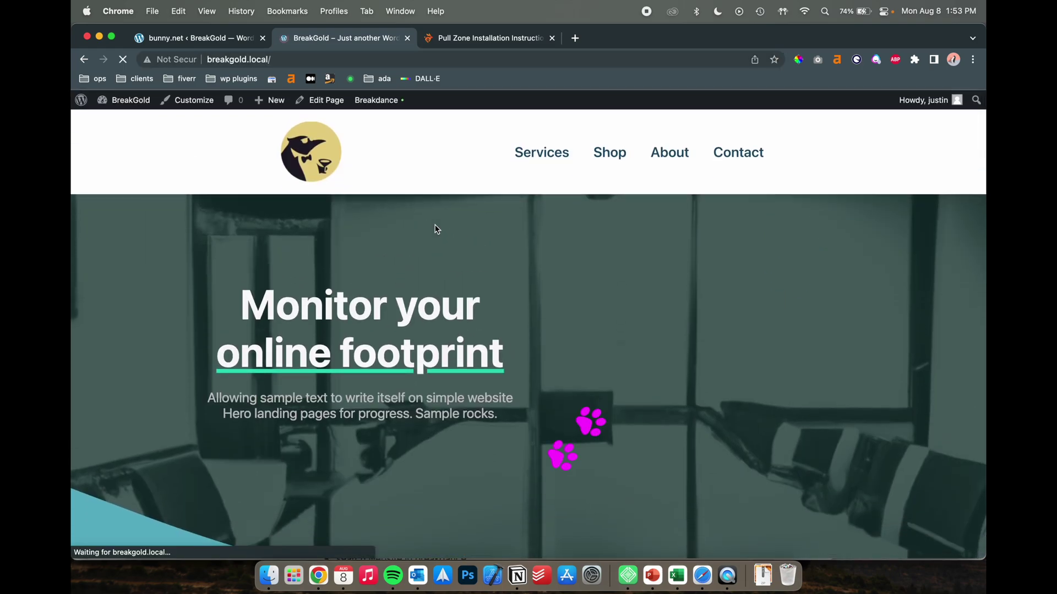
{"action": "scroll", "coordinate": [436, 230], "scroll_direction": "down", "scroll_amount": 15}
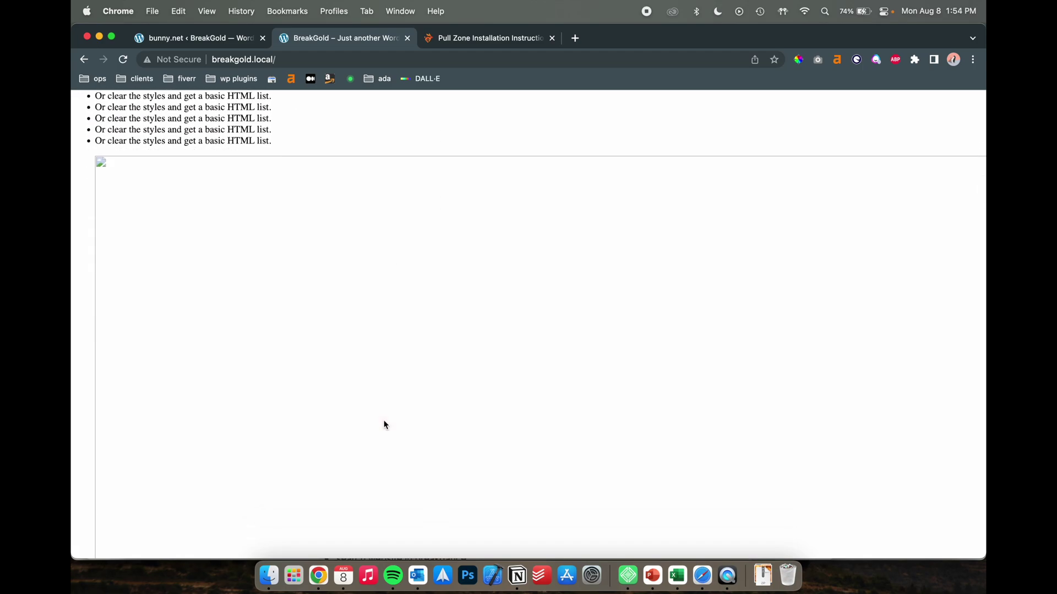
Inspect the homepage image and confirm its src points to breakgold.b-cdn.net
{"action": "key", "text": "super+shift+c"}
{"action": "left_click", "coordinate": [386, 425]}
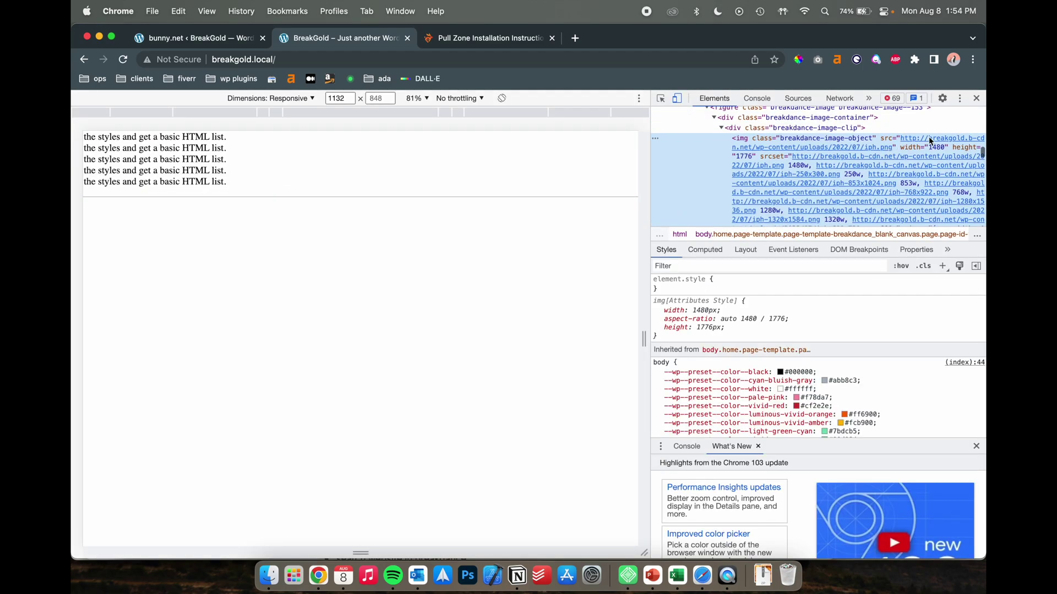
{"action": "scroll", "coordinate": [934, 145], "scroll_direction": "down", "scroll_amount": 1}
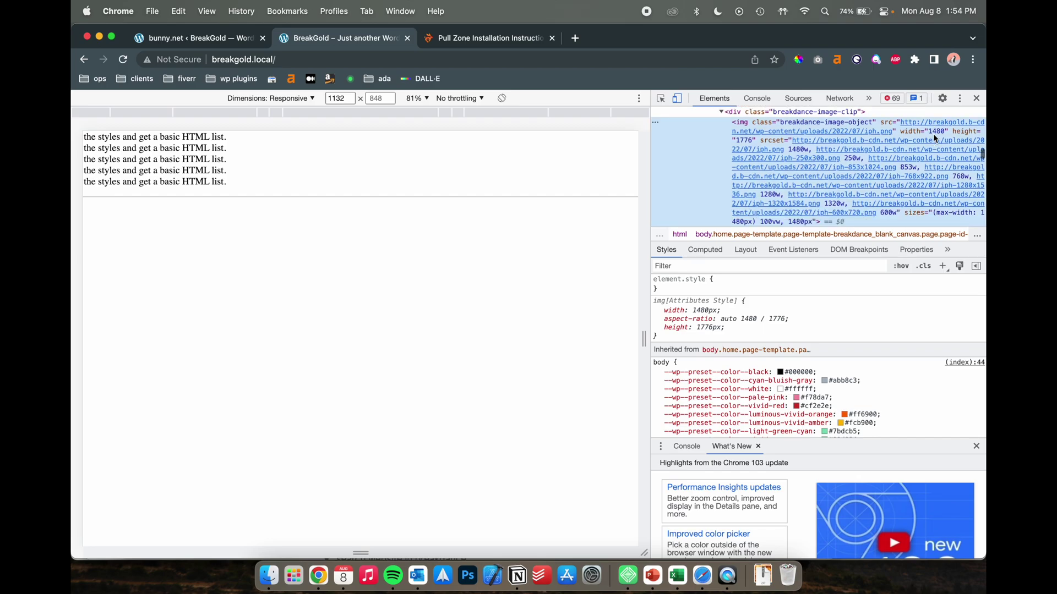
{"action": "left_click", "coordinate": [945, 125]}
{"action": "left_click", "coordinate": [930, 126]}
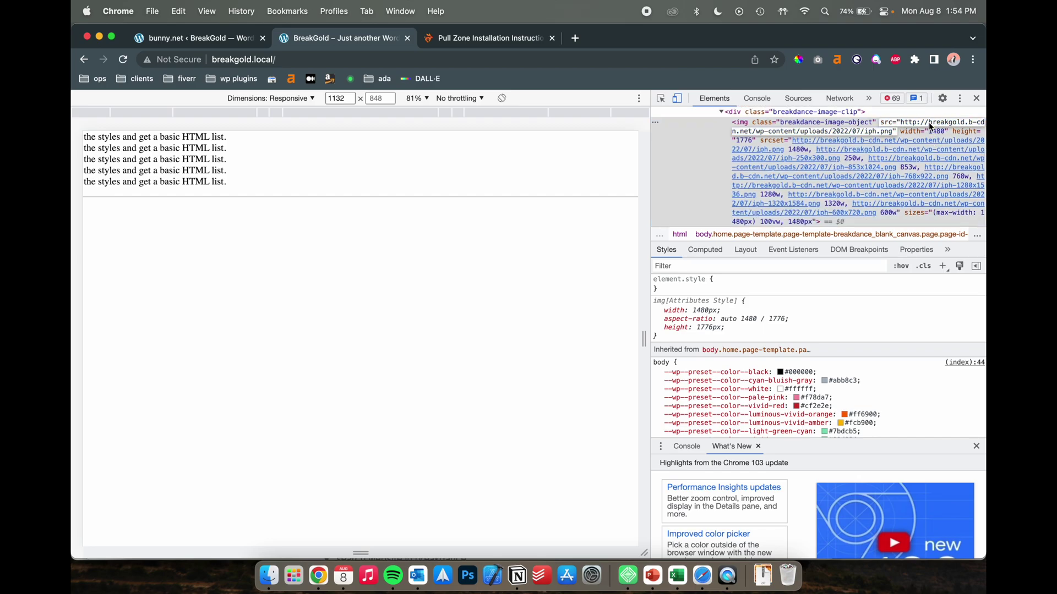
{"action": "left_click_drag", "start_coordinate": [930, 126], "coordinate": [964, 127]}
{"action": "left_click", "coordinate": [966, 126]}
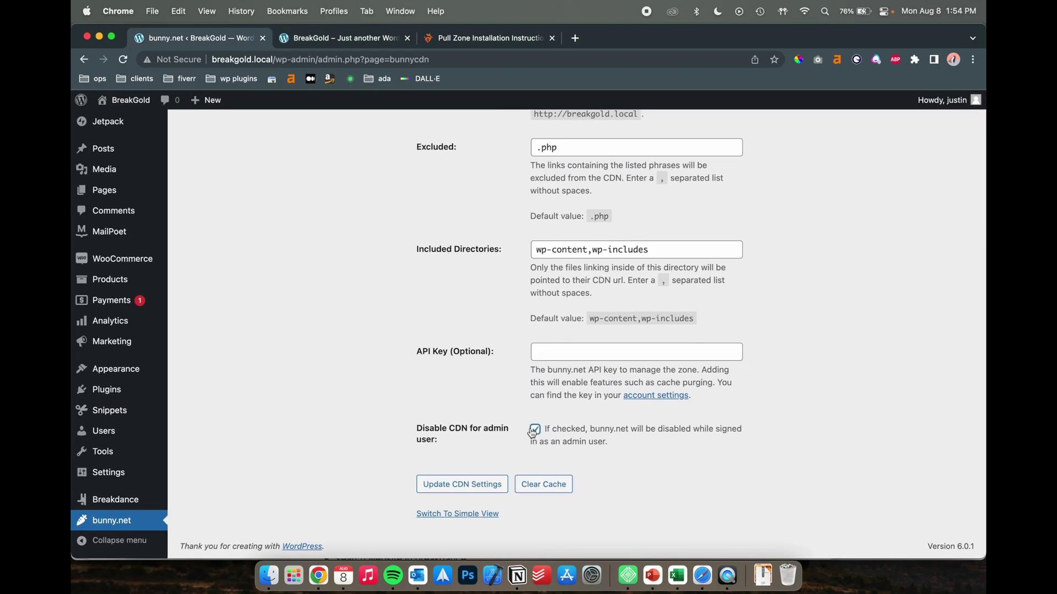
Save with CDN disabled for admins and scroll the now fully styled homepage
{"action": "left_click", "coordinate": [437, 485]}
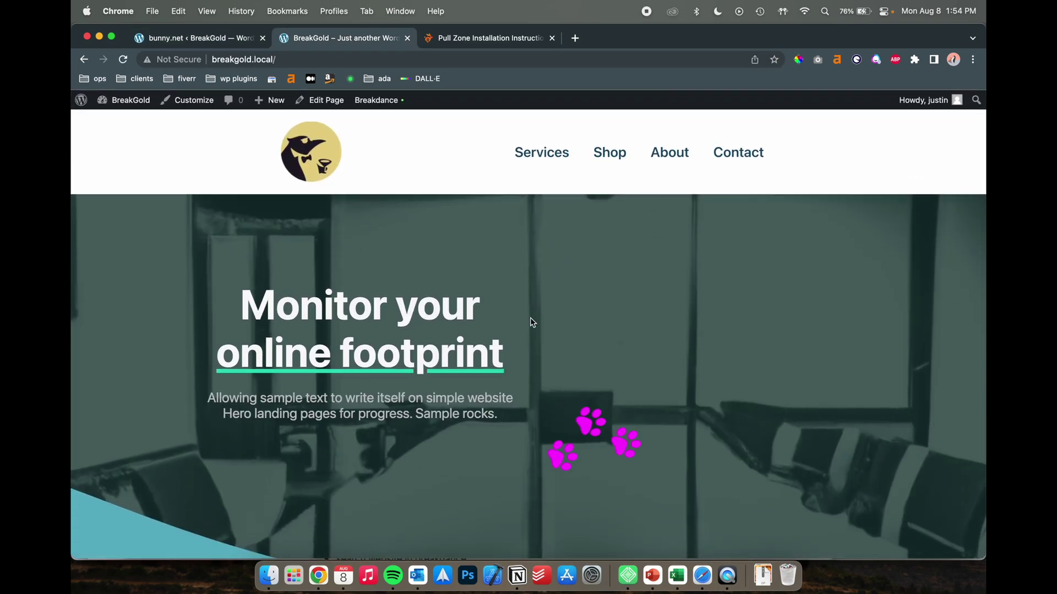
{"action": "scroll", "coordinate": [532, 322], "scroll_direction": "down", "scroll_amount": 15}
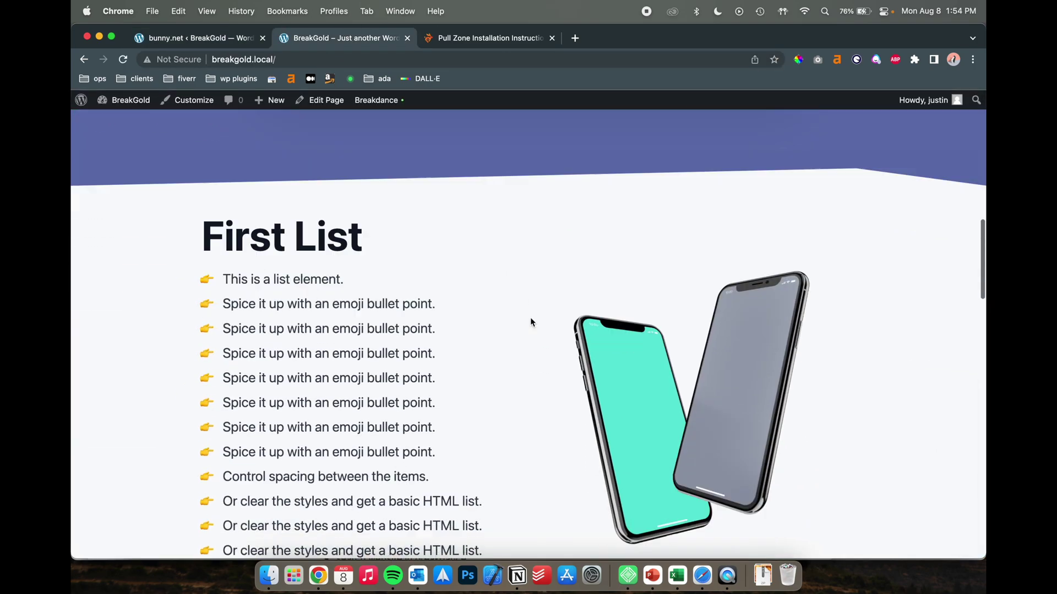
{"action": "scroll", "coordinate": [532, 322], "scroll_direction": "down", "scroll_amount": 3}
{"action": "scroll", "coordinate": [532, 322], "scroll_direction": "up", "scroll_amount": 15}
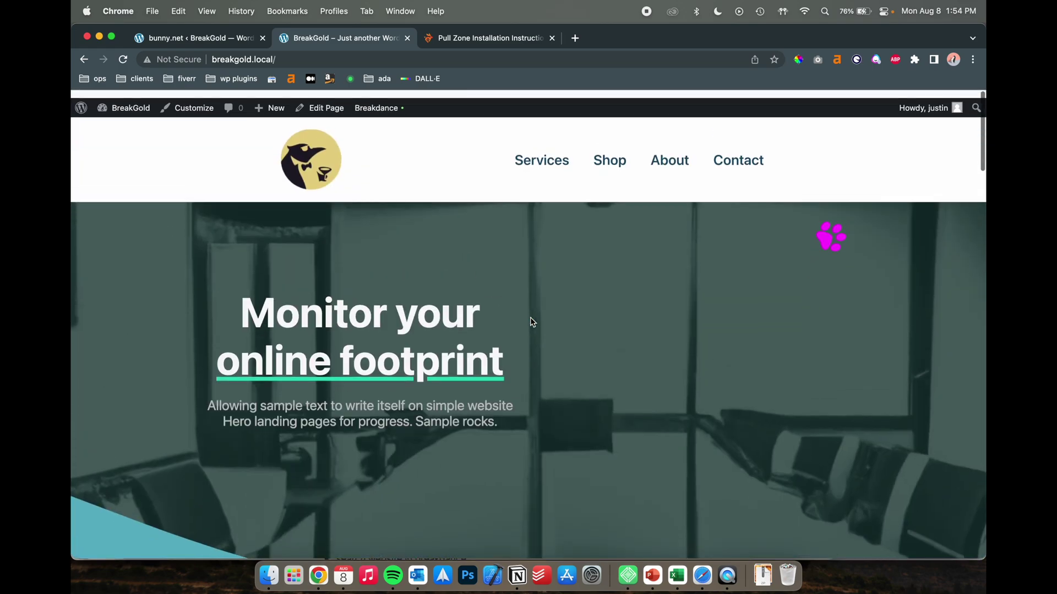